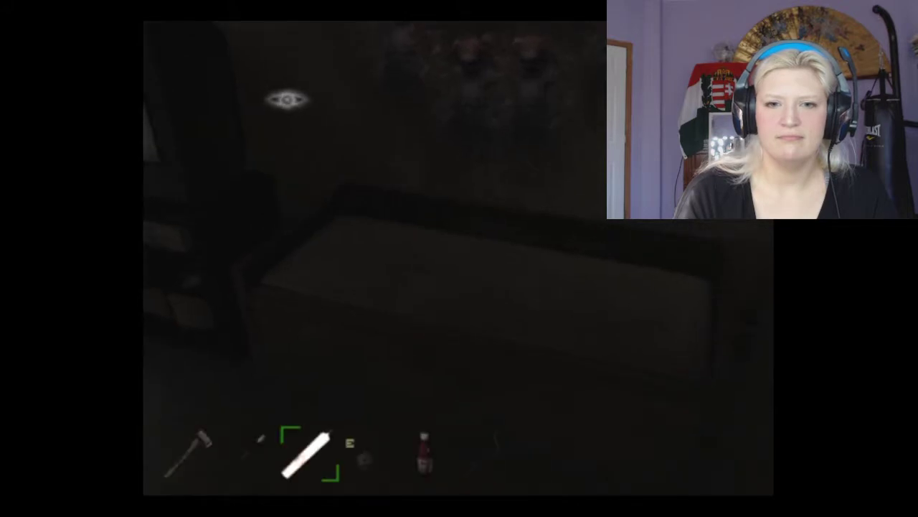
- Use the oil-soaked torch, examine the overhead hole, then overwrite save 01 on Memory Card slot 1
key("e")
key("e")
key("e")
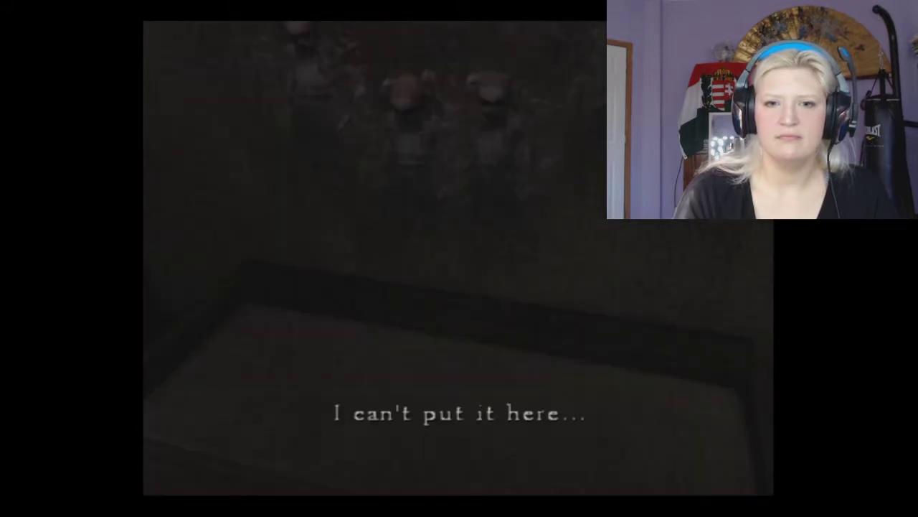
key("e")
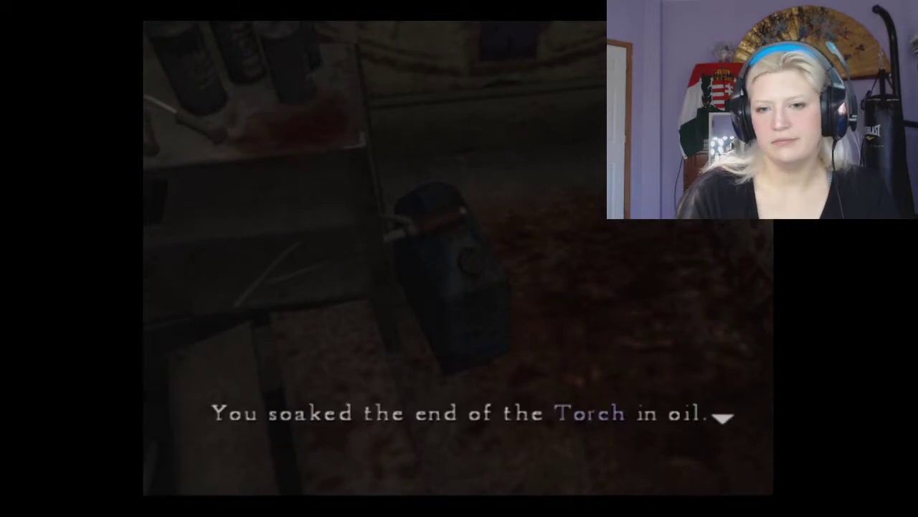
key("Return")
key("Return")
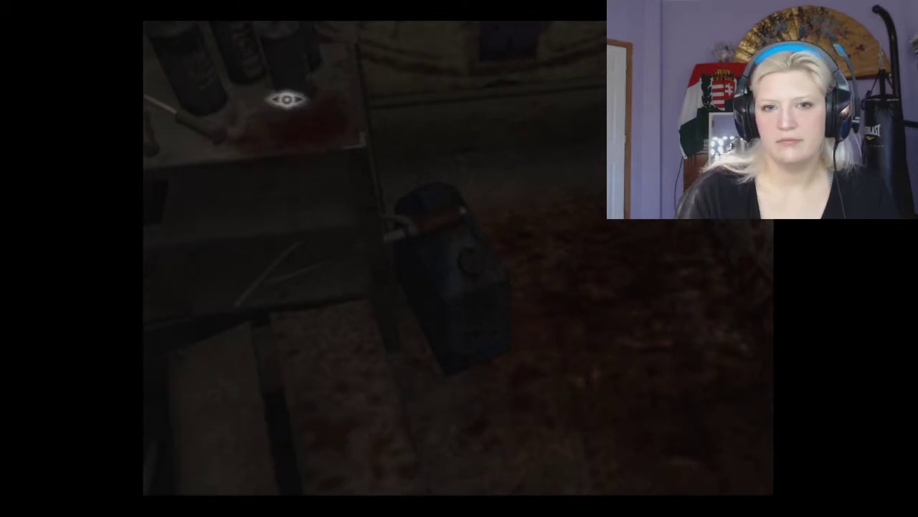
key("Up")
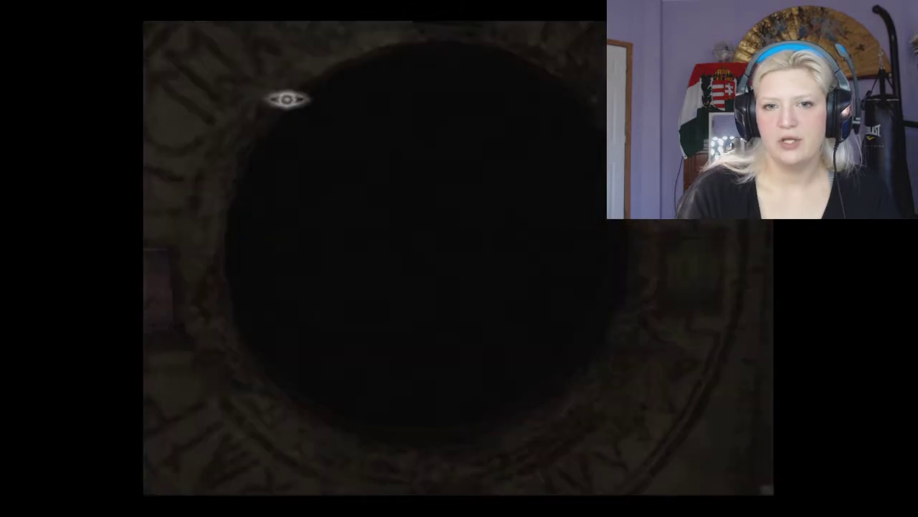
key("Return")
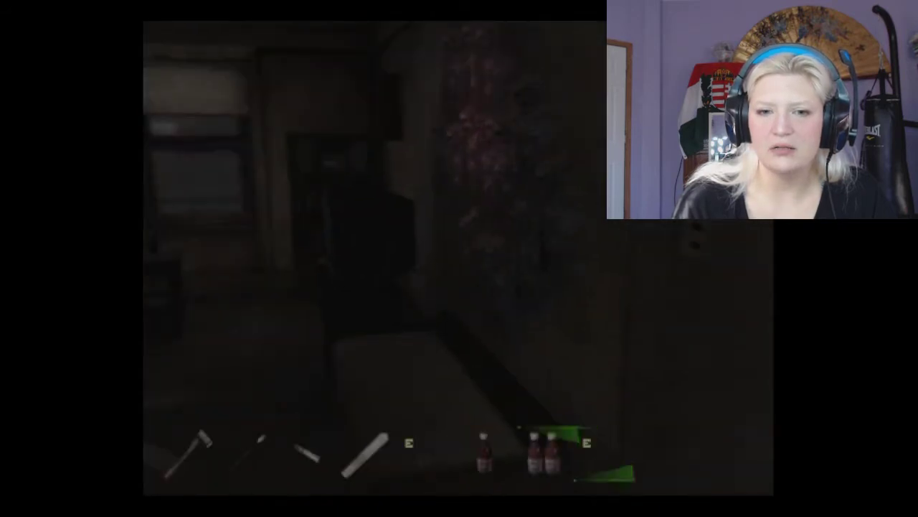
key("Left")
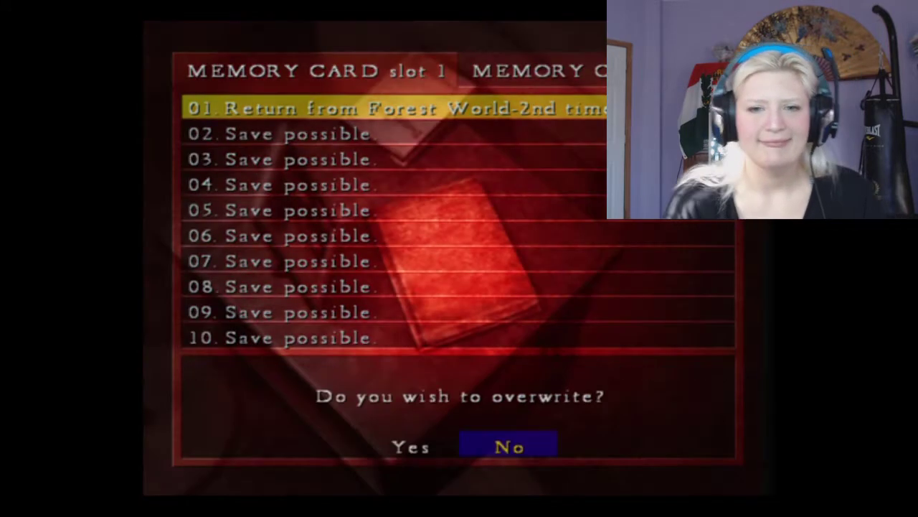
key("Return")
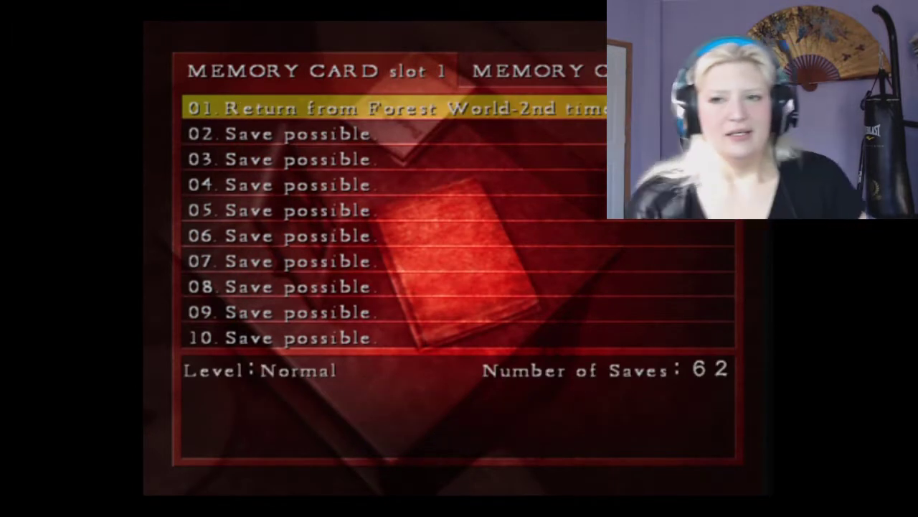